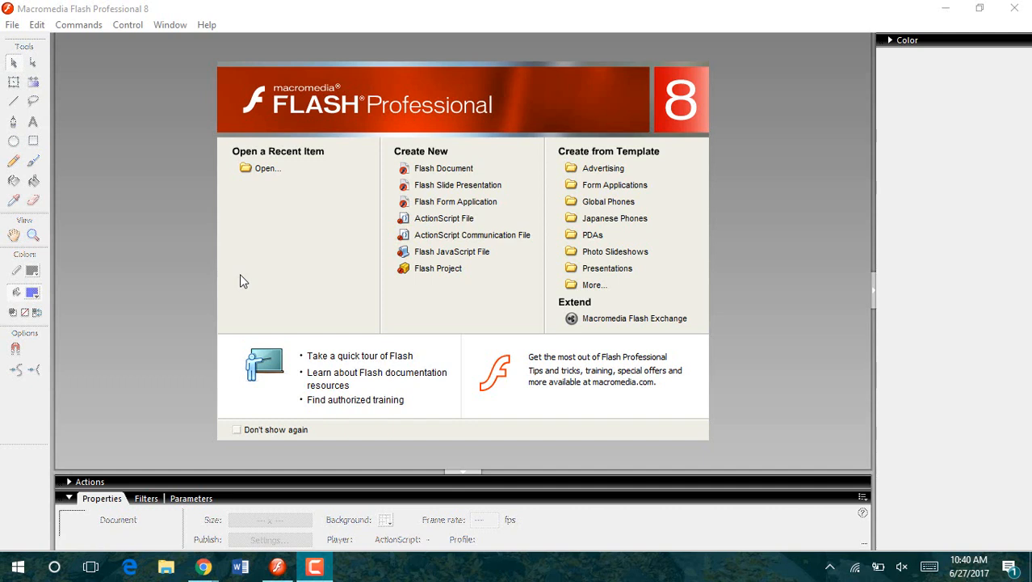
Step: Show the Library panel with Ctrl+L
{"action": "key", "text": "ctrl+l"}
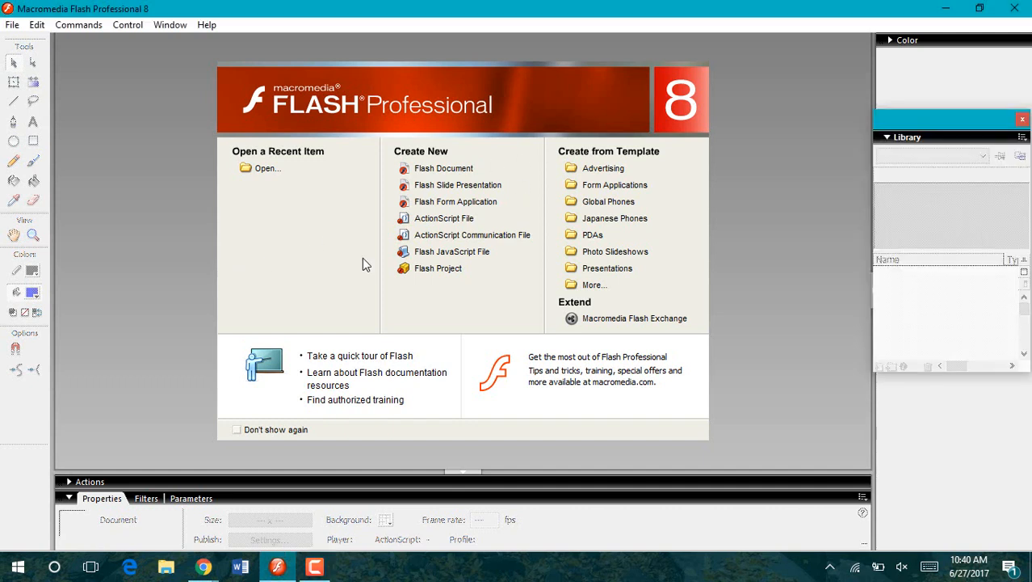
Step: Start a new Flash document and rename Layer 1 to 'taco', then minimize Flash
{"action": "left_click", "coordinate": [436, 168]}
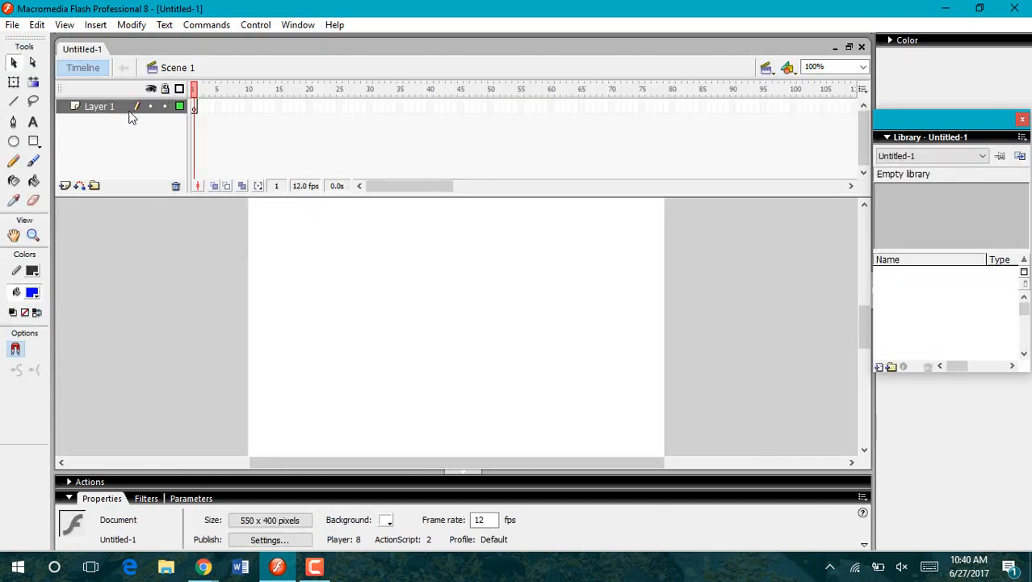
{"action": "left_click", "coordinate": [100, 106]}
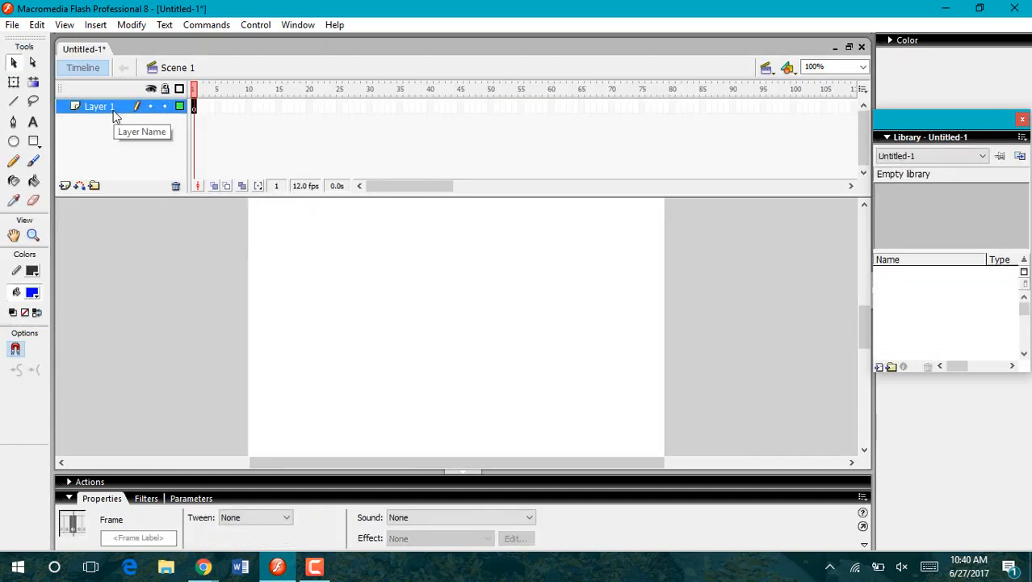
{"action": "double_click", "coordinate": [102, 108]}
{"action": "type", "text": "taco"}
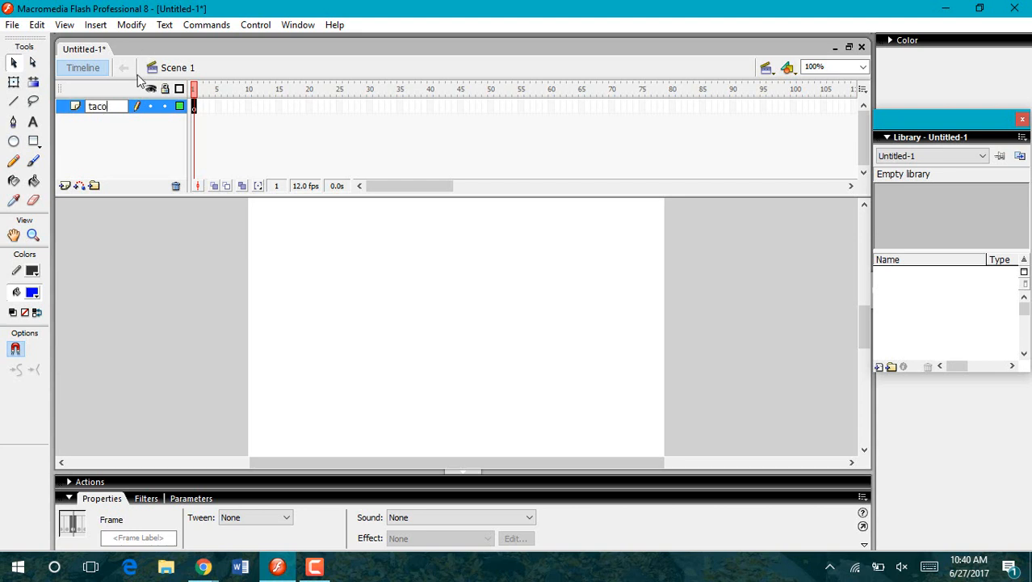
{"action": "left_click", "coordinate": [111, 142]}
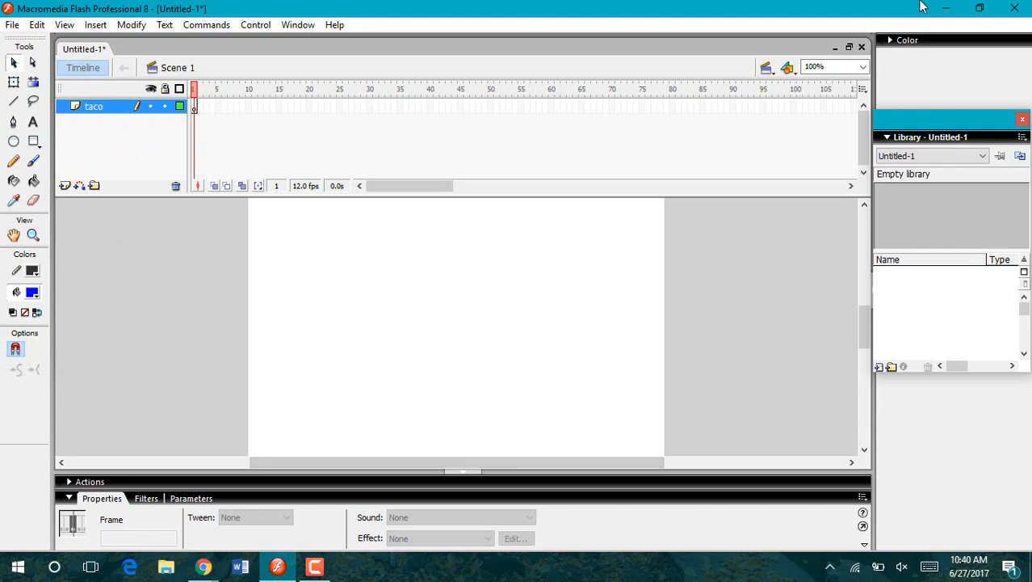
{"action": "left_click", "coordinate": [945, 8]}
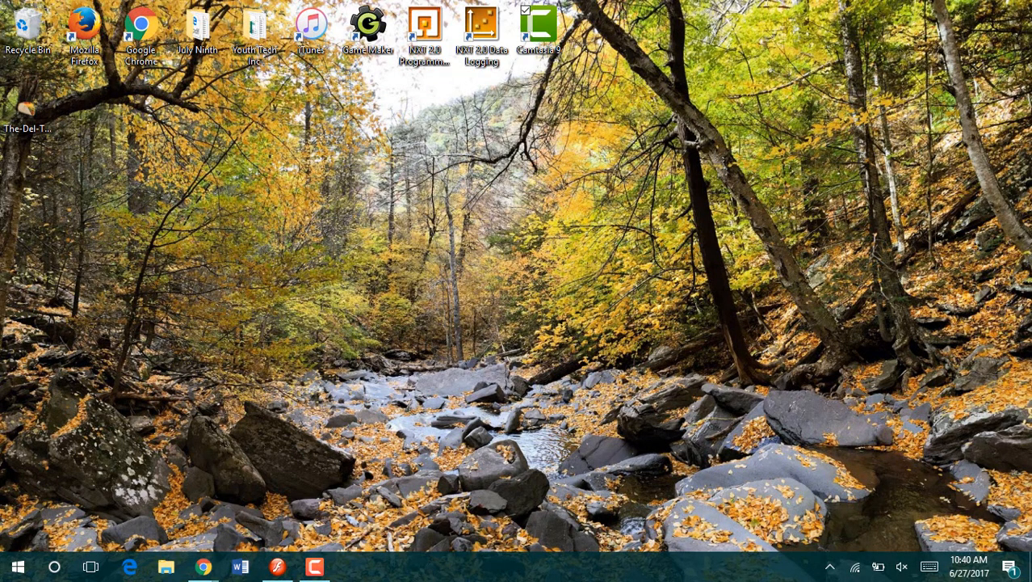
Step: Restore Flash and choose the Desktop's The-Del-Taco-(Soft) image in Import to Stage
{"action": "left_click", "coordinate": [277, 566]}
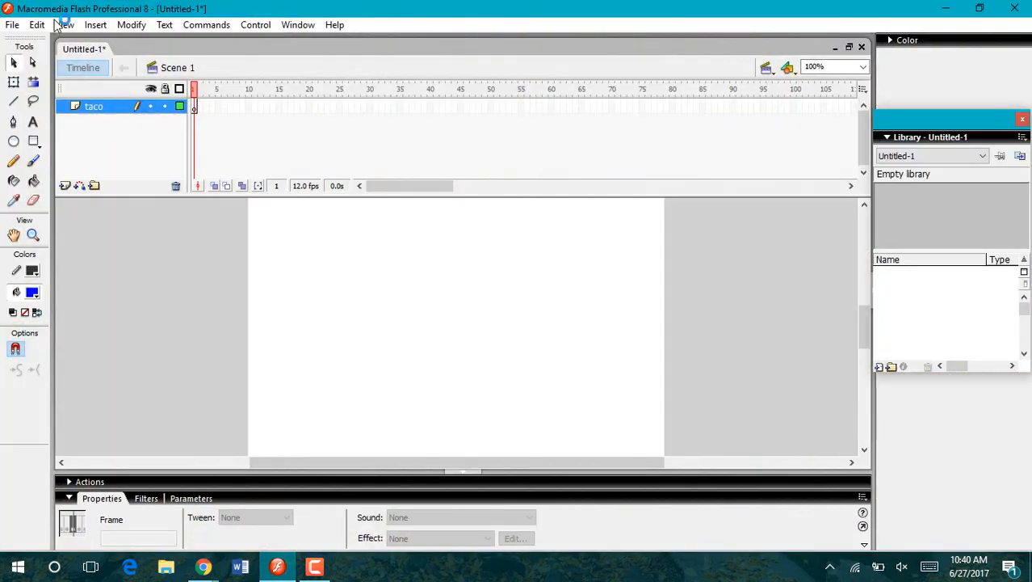
{"action": "left_click", "coordinate": [12, 24]}
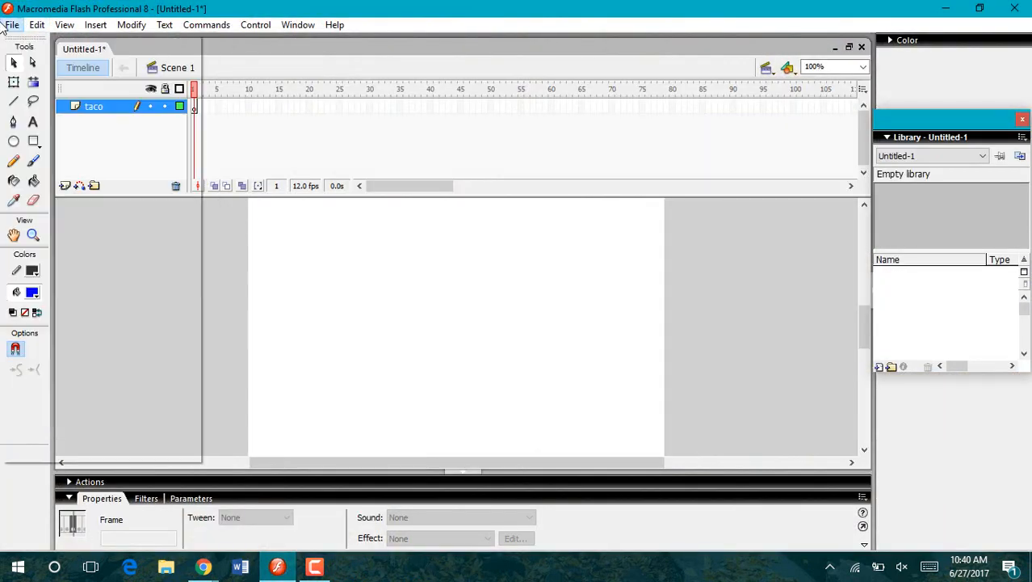
{"action": "mouse_move", "coordinate": [41, 252]}
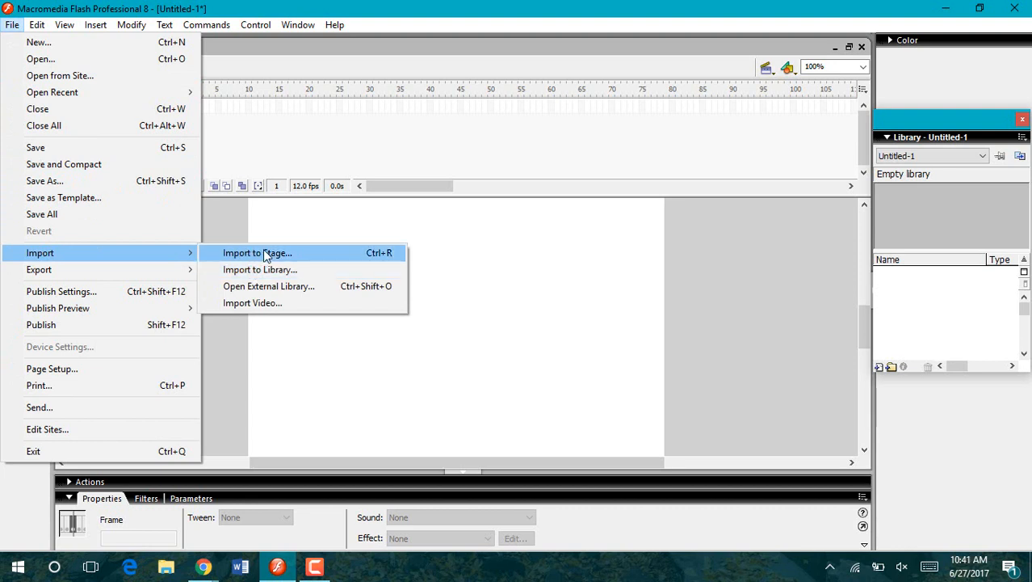
{"action": "left_click", "coordinate": [267, 254]}
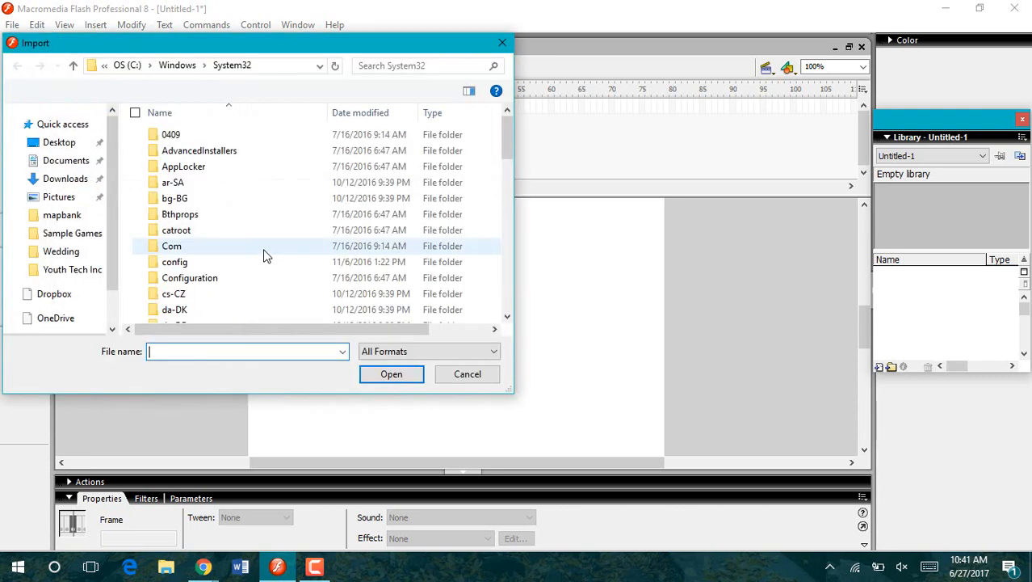
{"action": "scroll", "coordinate": [65, 158], "scroll_direction": "down", "scroll_amount": 3}
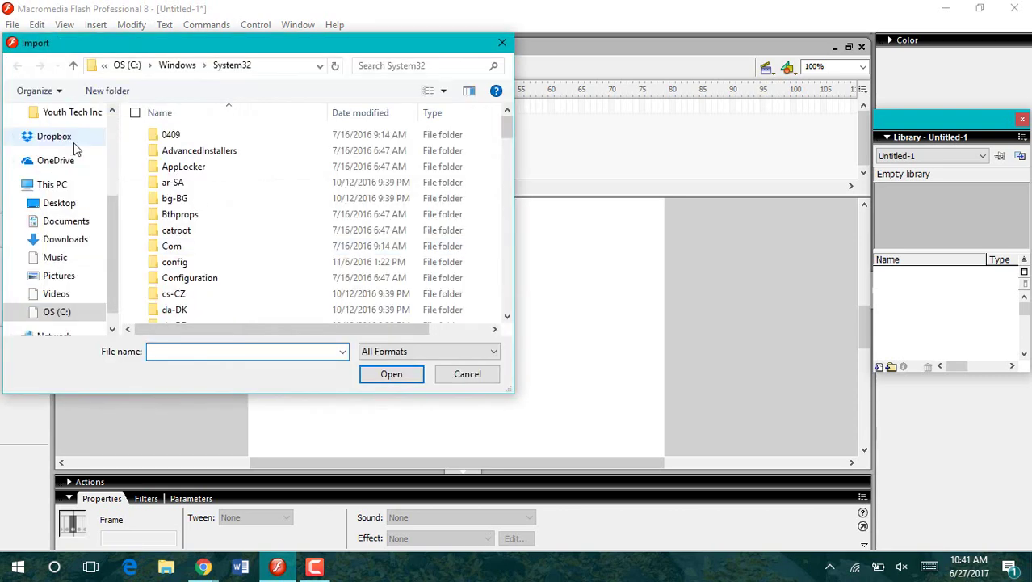
{"action": "left_click", "coordinate": [59, 203]}
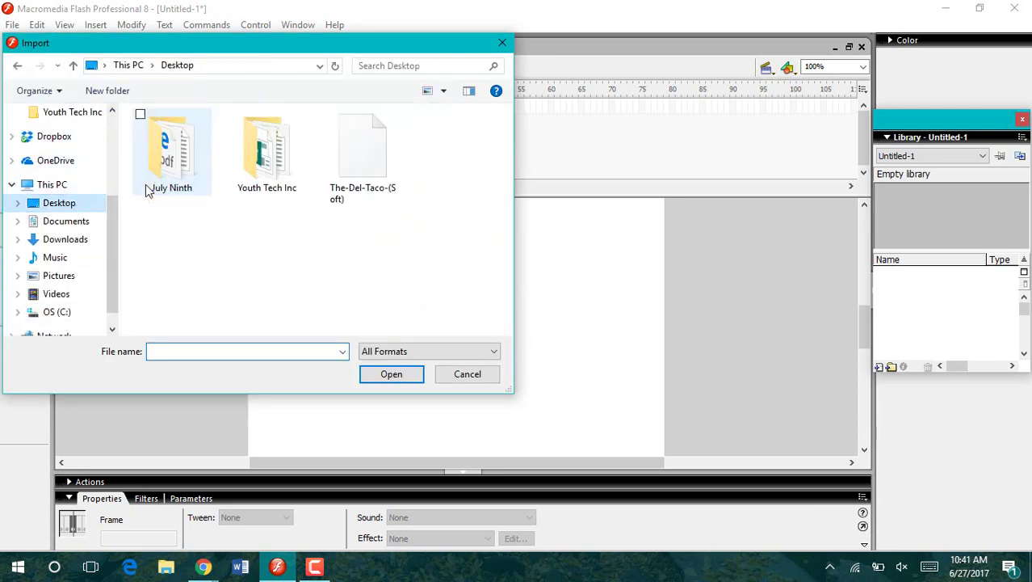
{"action": "left_click", "coordinate": [362, 157]}
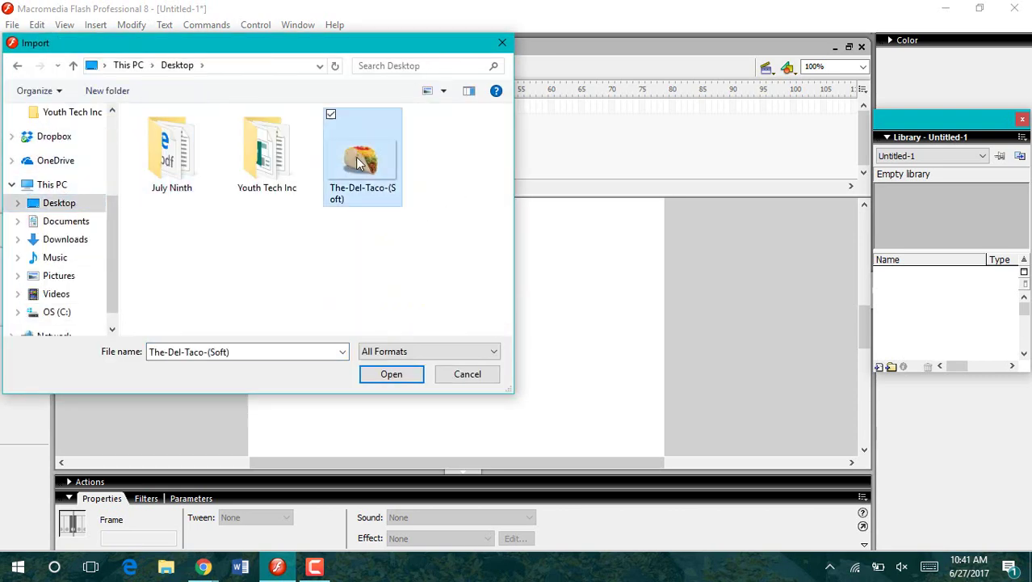
Step: Confirm the import, collapse Properties and select the taco bitmap on the stage
{"action": "left_click", "coordinate": [390, 374]}
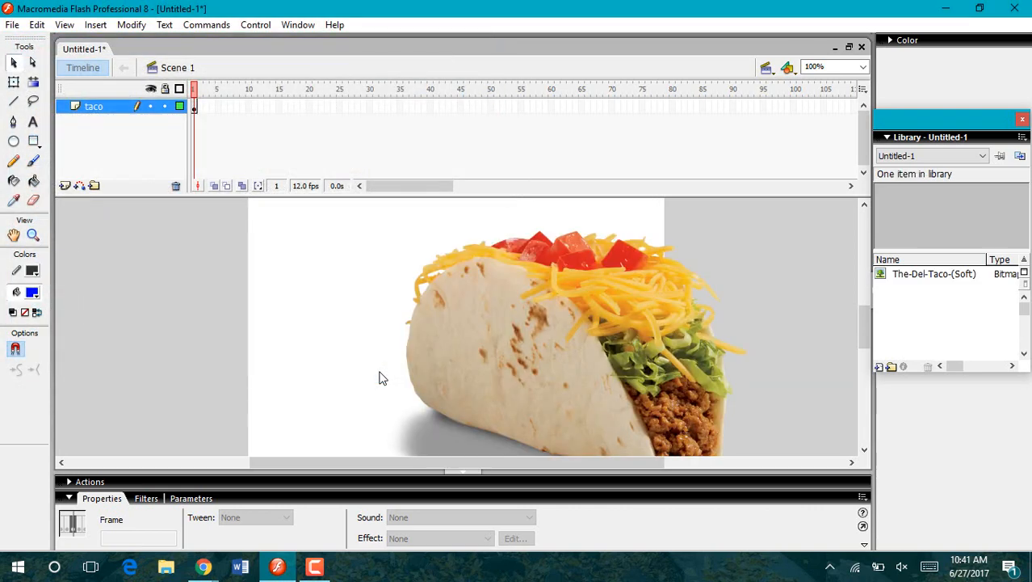
{"action": "left_click", "coordinate": [457, 472]}
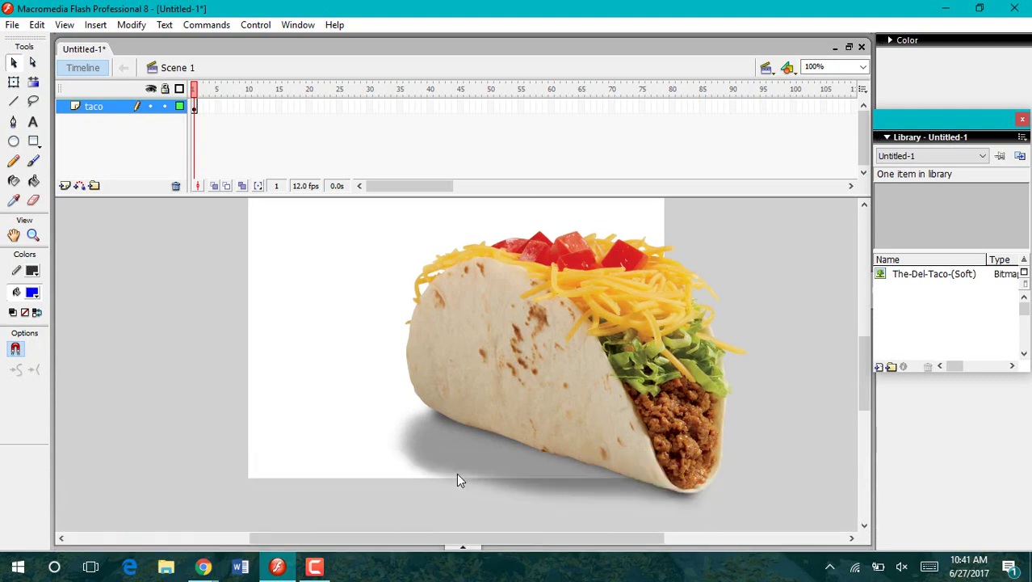
{"action": "left_click", "coordinate": [563, 385]}
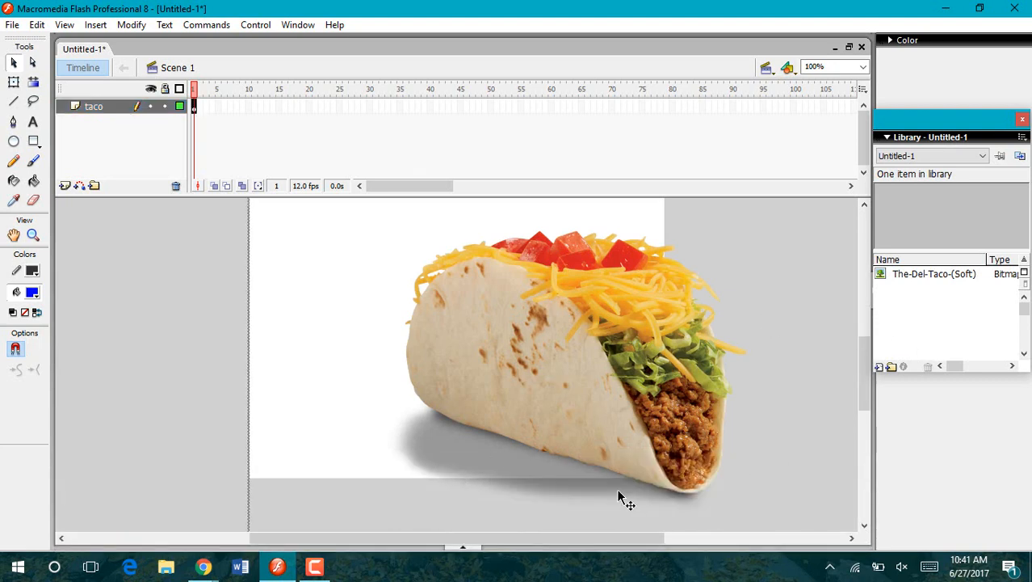
{"action": "scroll", "coordinate": [615, 487], "scroll_direction": "down", "scroll_amount": 5}
{"action": "scroll", "coordinate": [615, 488], "scroll_direction": "up", "scroll_amount": 4}
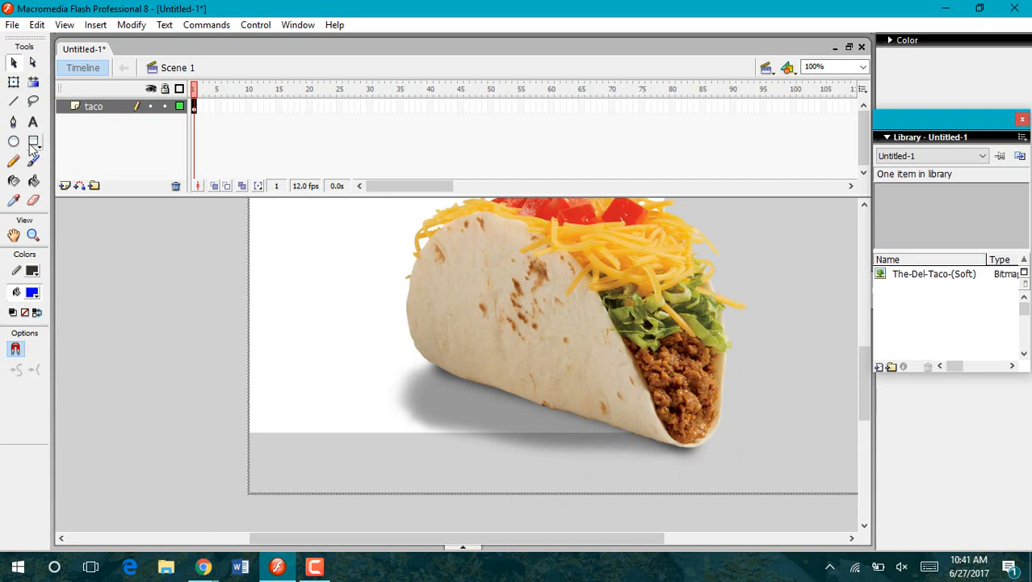
Step: Scale the taco photo down well below stage size with Free Transform handles
{"action": "left_click", "coordinate": [14, 81]}
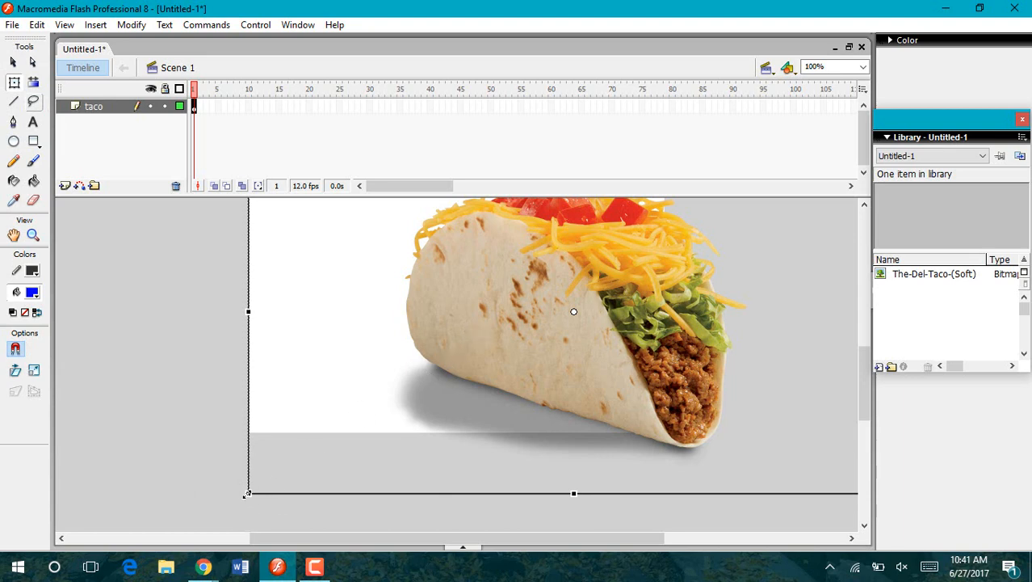
{"action": "left_click_drag", "start_coordinate": [246, 493], "coordinate": [373, 410]}
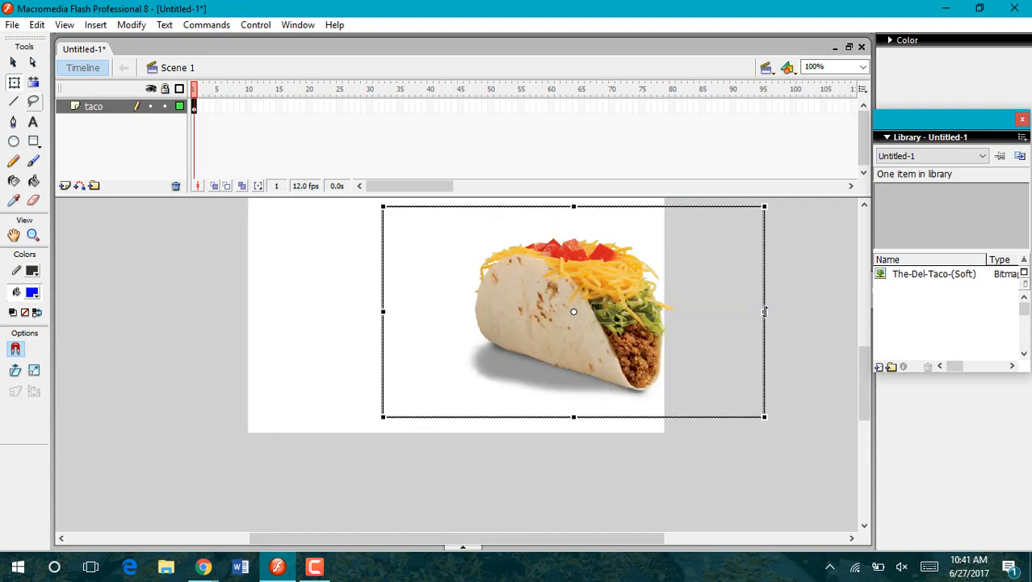
{"action": "left_click_drag", "start_coordinate": [762, 310], "coordinate": [701, 311]}
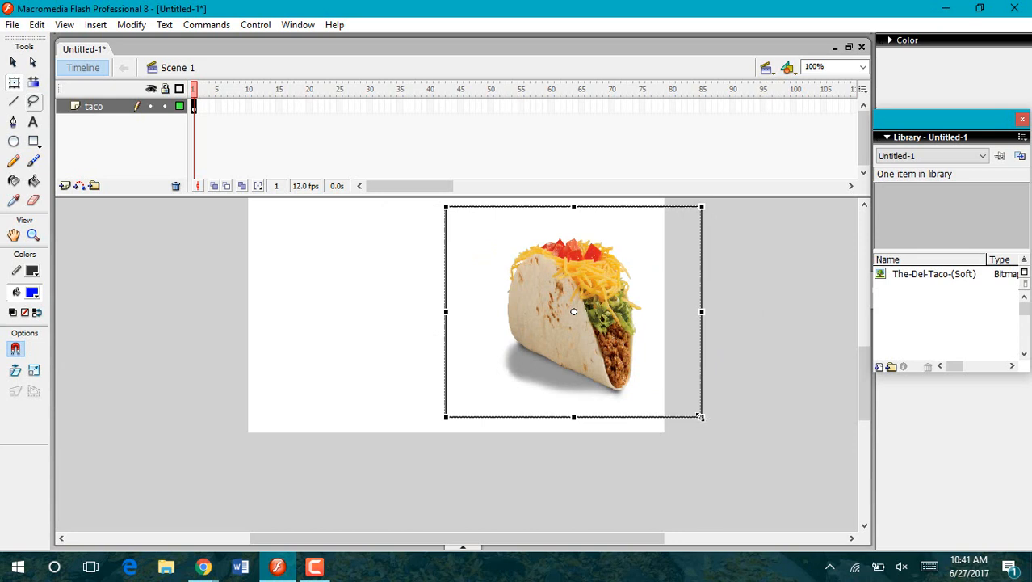
{"action": "left_click_drag", "start_coordinate": [699, 417], "coordinate": [665, 369]}
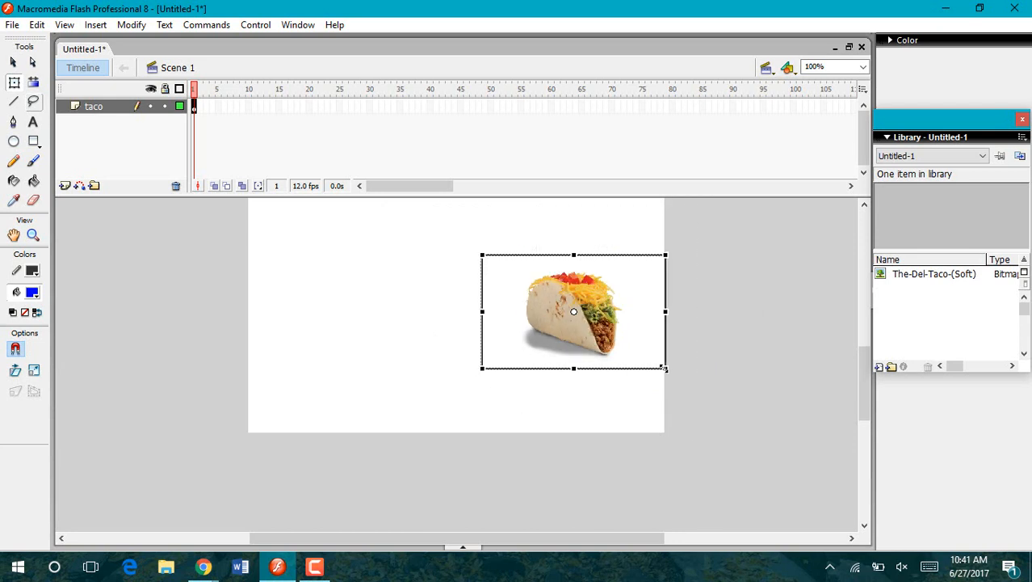
Step: Move the shrunken taco to the stage's lower-left corner
{"action": "left_click_drag", "start_coordinate": [577, 346], "coordinate": [363, 376]}
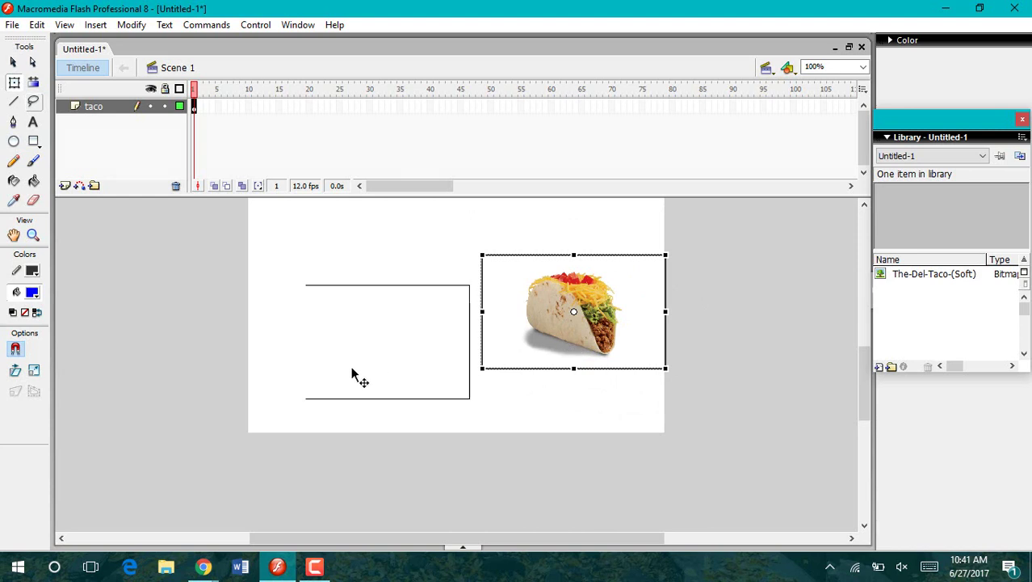
{"action": "left_click", "coordinate": [458, 483]}
{"action": "scroll", "coordinate": [457, 483], "scroll_direction": "down", "scroll_amount": 3}
{"action": "scroll", "coordinate": [457, 484], "scroll_direction": "up", "scroll_amount": 3}
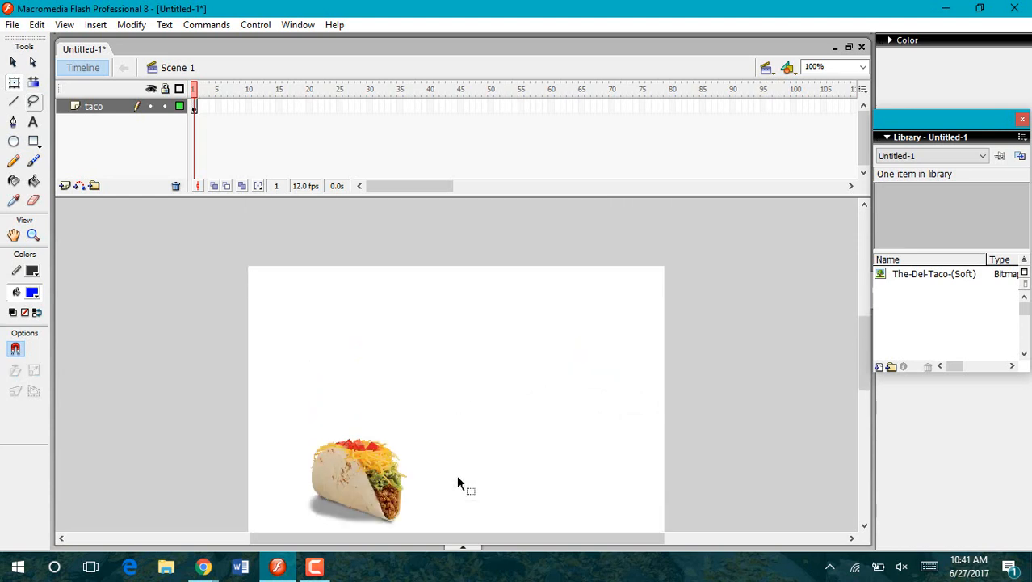
{"action": "left_click_drag", "start_coordinate": [864, 373], "coordinate": [857, 379]}
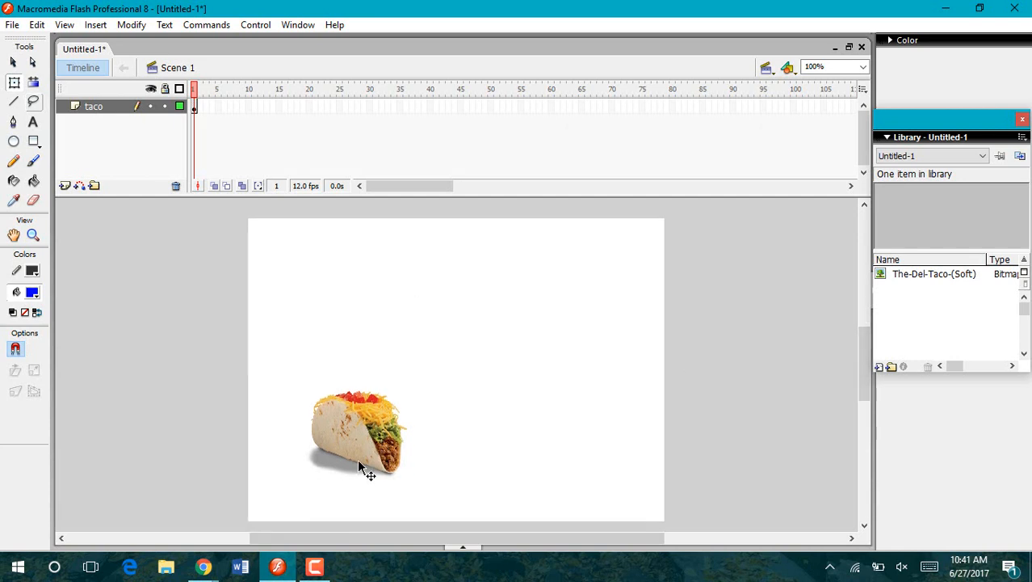
{"action": "left_click_drag", "start_coordinate": [358, 465], "coordinate": [371, 483]}
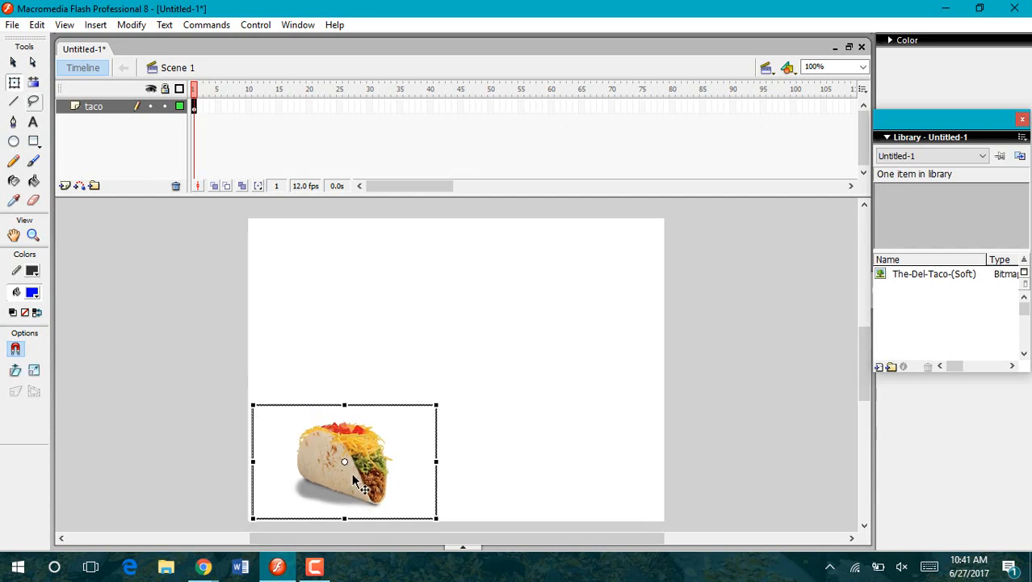
Step: Add a keyframe at frame 10 with the taco moved to the stage's upper right
{"action": "left_click", "coordinate": [251, 109]}
{"action": "right_click", "coordinate": [253, 116]}
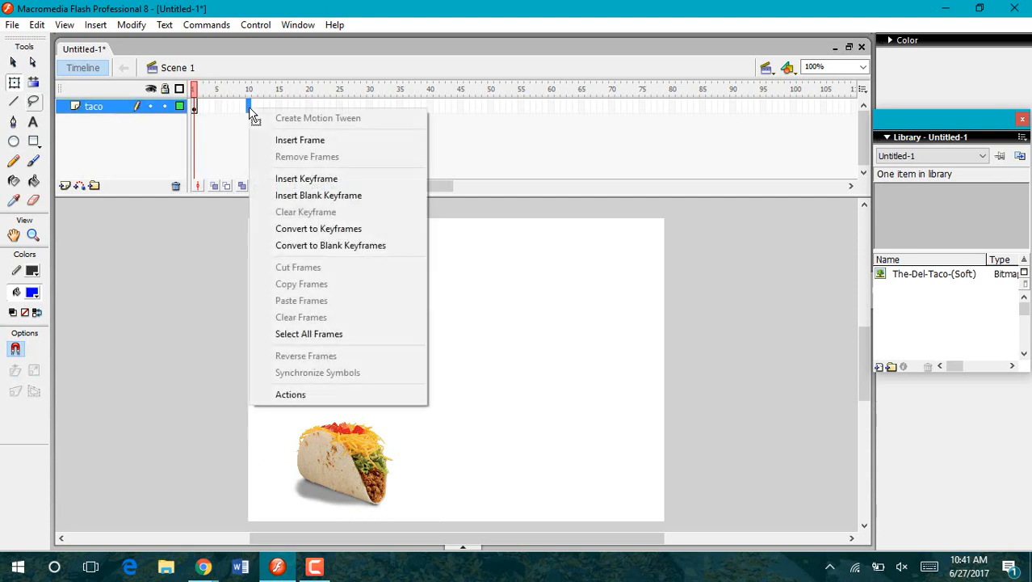
{"action": "left_click", "coordinate": [294, 173]}
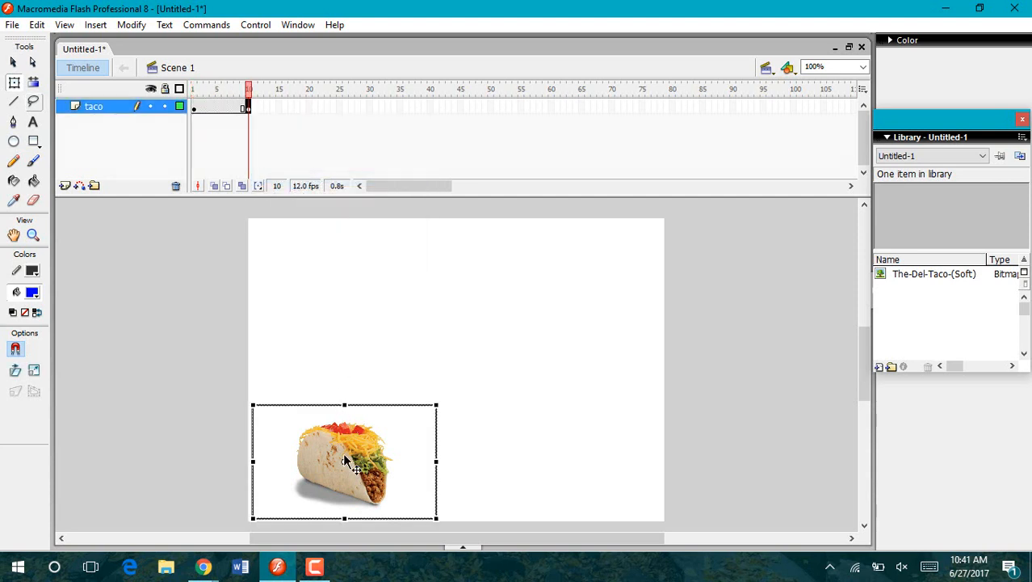
{"action": "left_click_drag", "start_coordinate": [346, 462], "coordinate": [566, 301]}
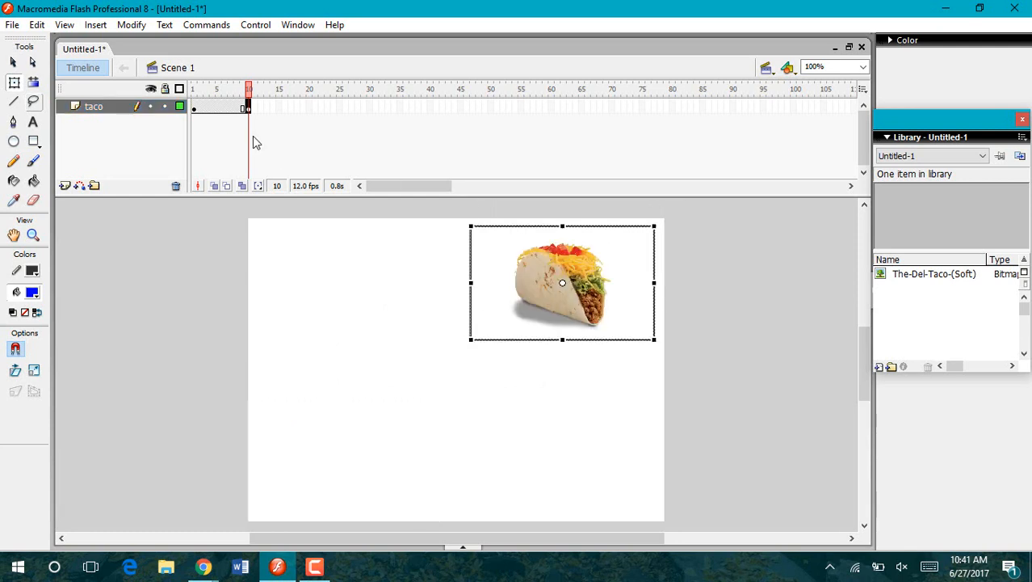
Step: Create a motion tween from frame 1 to 10 and scrub to preview the slide
{"action": "left_click", "coordinate": [195, 109]}
{"action": "right_click", "coordinate": [200, 116]}
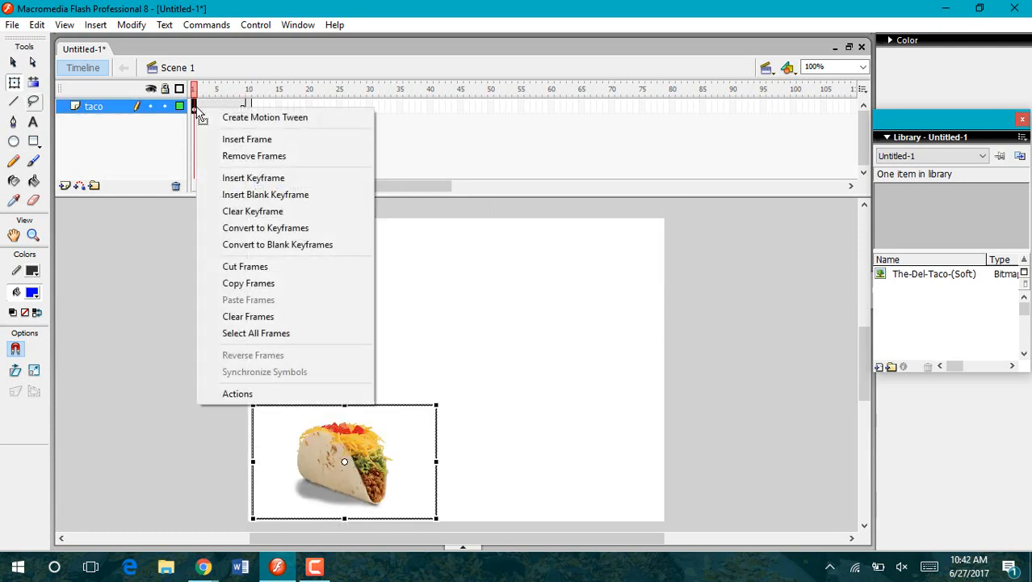
{"action": "left_click", "coordinate": [250, 123]}
{"action": "mouse_move", "coordinate": [195, 89]}
{"action": "left_mouse_down"}
{"action": "mouse_move", "coordinate": [249, 89]}
{"action": "mouse_move", "coordinate": [194, 88]}
{"action": "left_mouse_up"}
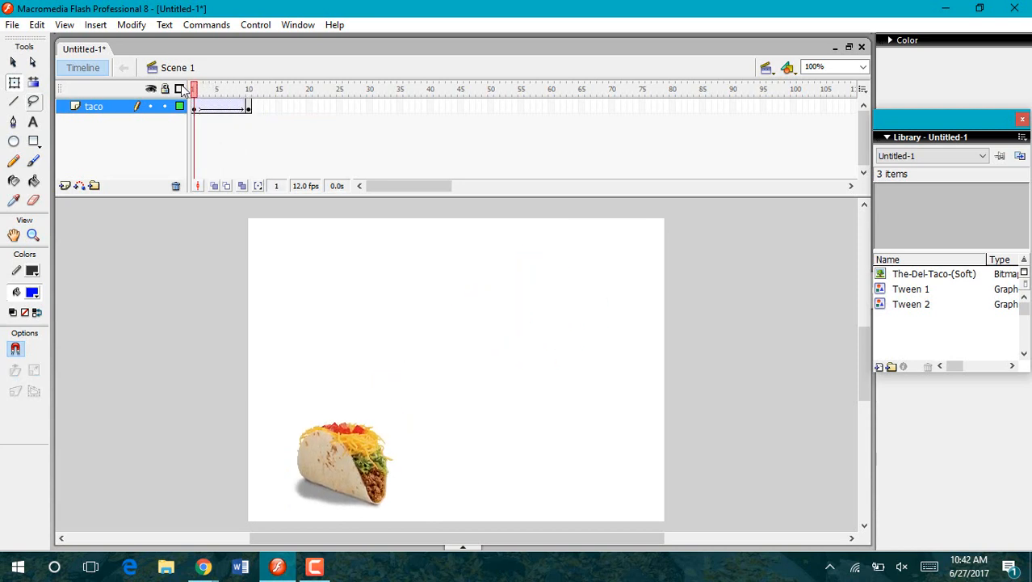